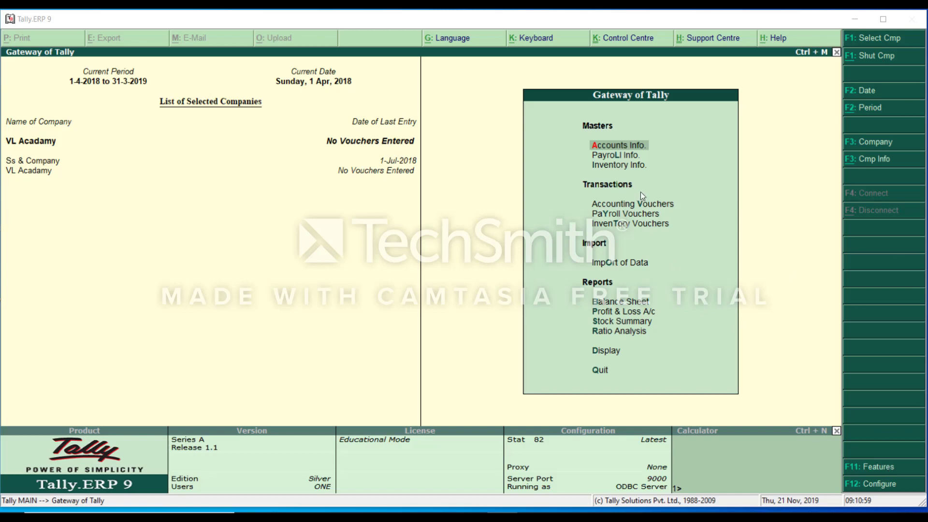
- Open the Inventory Info. menu from the Gateway of Tally
{"action": "left_click", "coordinate": [629, 165]}
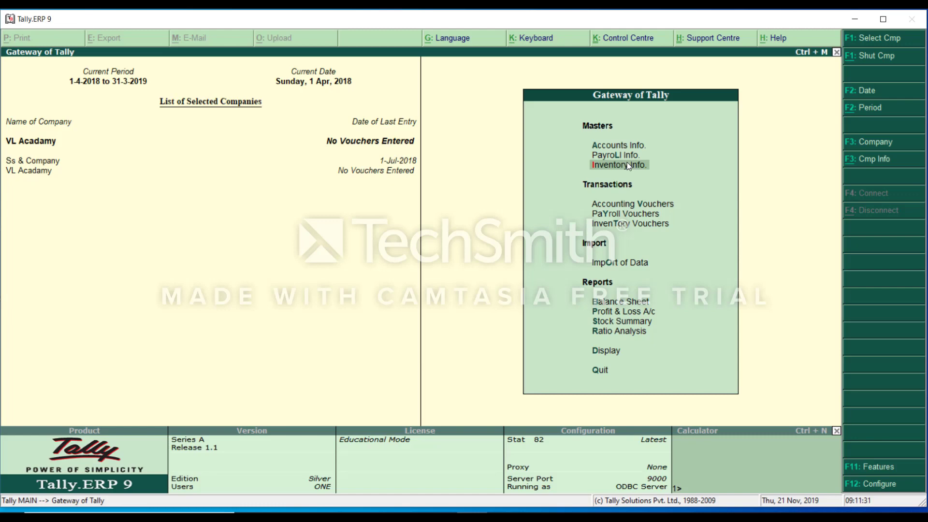
{"action": "left_click", "coordinate": [628, 166]}
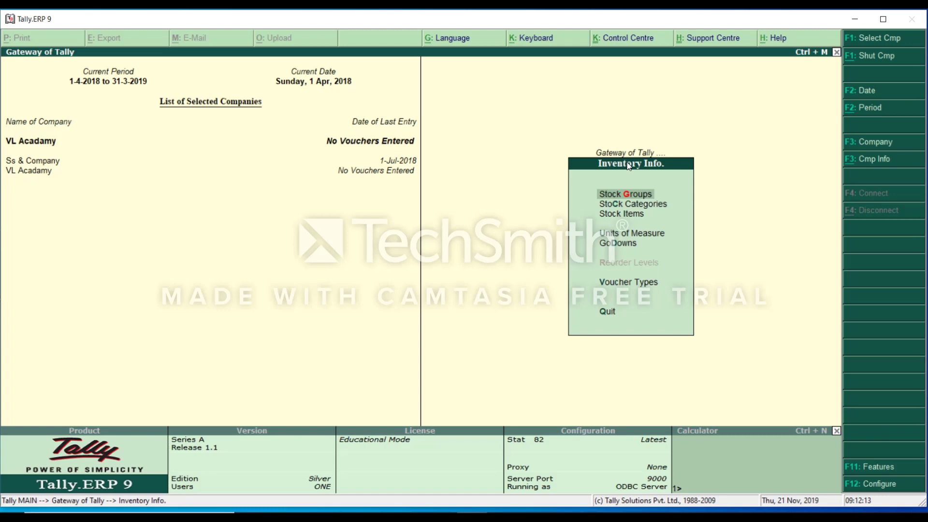
- From Stock Groups, start creating a single stock group
{"action": "key", "text": "Return"}
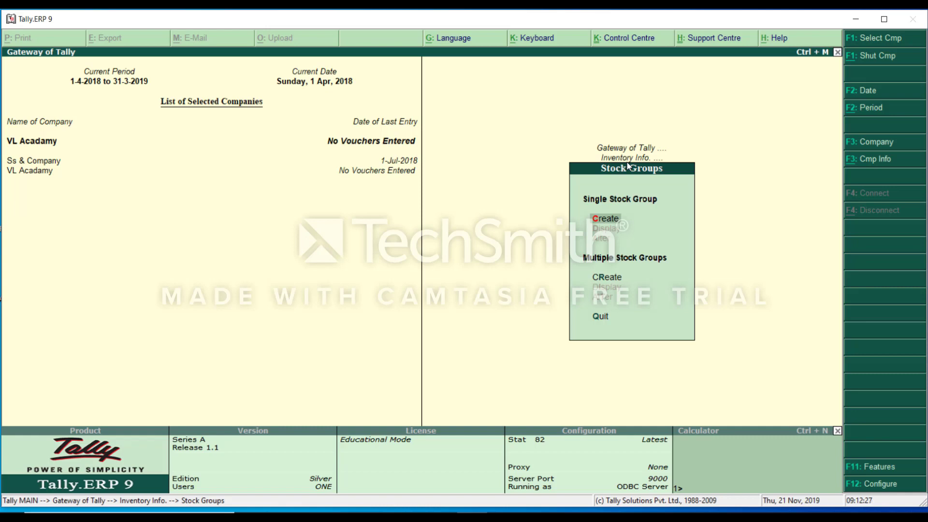
{"action": "key", "text": "Down"}
{"action": "key", "text": "Up"}
{"action": "key", "text": "Return"}
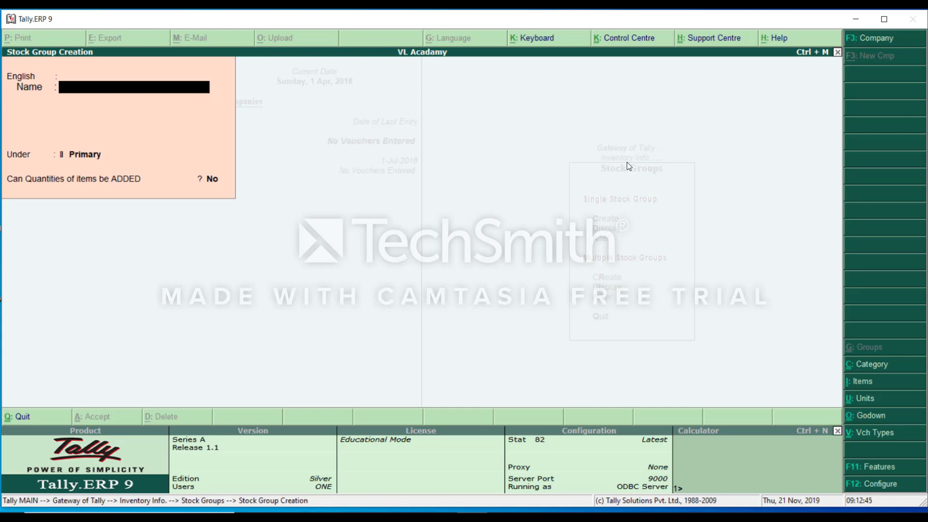
{"action": "key", "text": "BackSpace"}
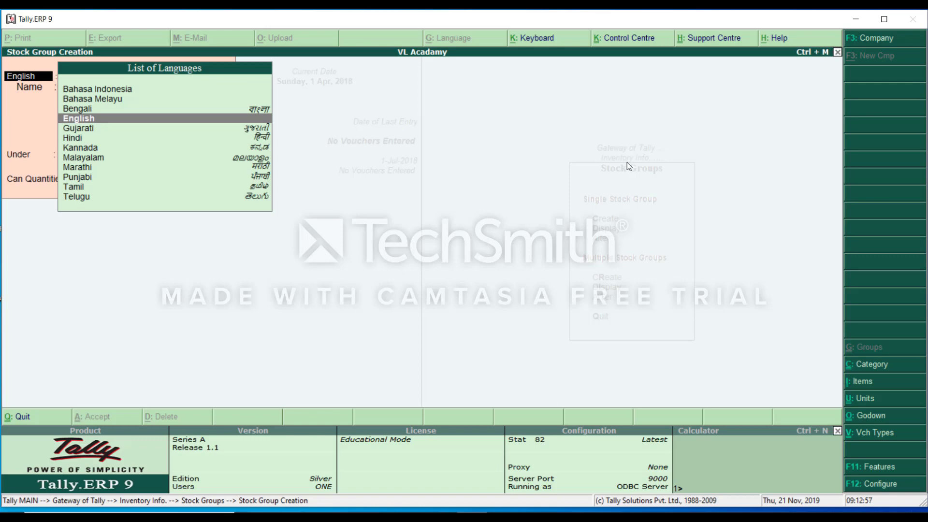
{"action": "key", "text": "Return"}
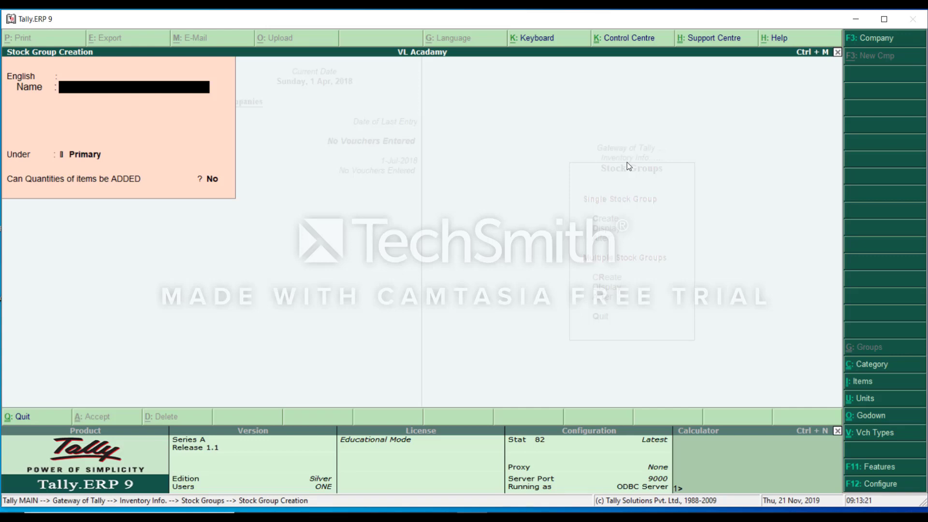
- Create the stock group 'Nestle' under Primary with quantities added set to Yes, and save it
{"action": "type", "text": "N"}
{"action": "type", "text": "estl"}
{"action": "type", "text": "e"}
{"action": "key", "text": "Return"}
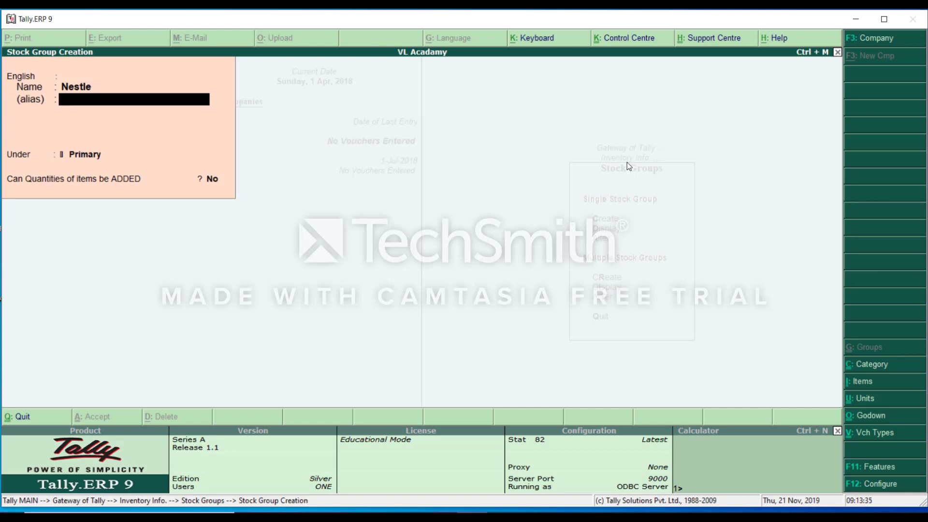
{"action": "key", "text": "Return"}
{"action": "key", "text": "Return"}
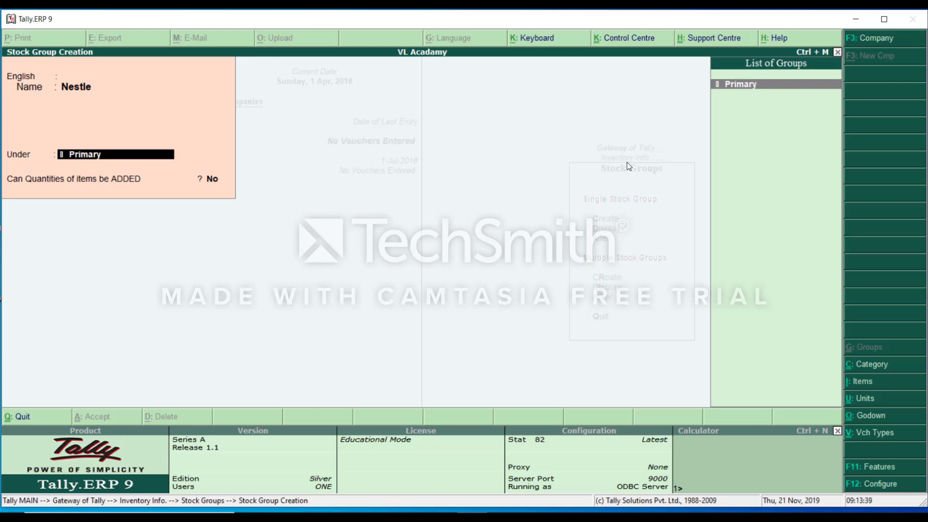
{"action": "key", "text": "Return"}
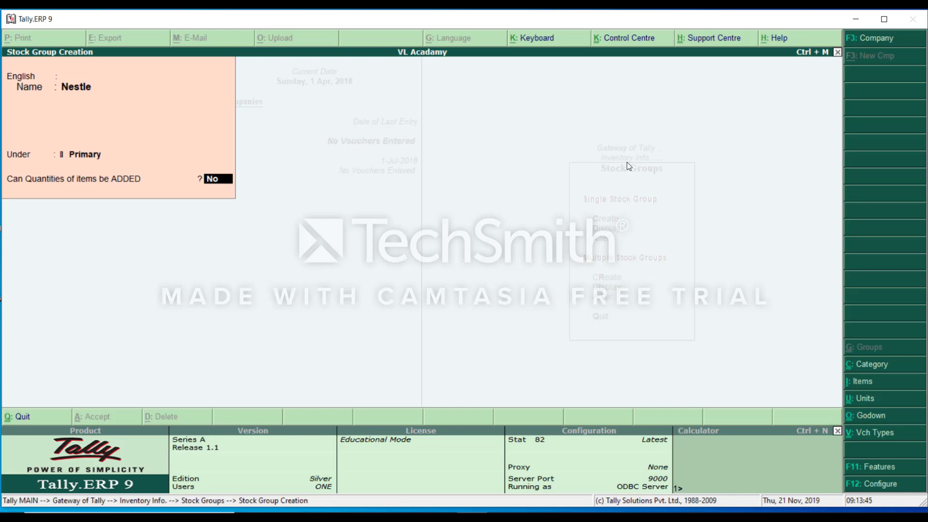
{"action": "type", "text": "y"}
{"action": "key", "text": "Return"}
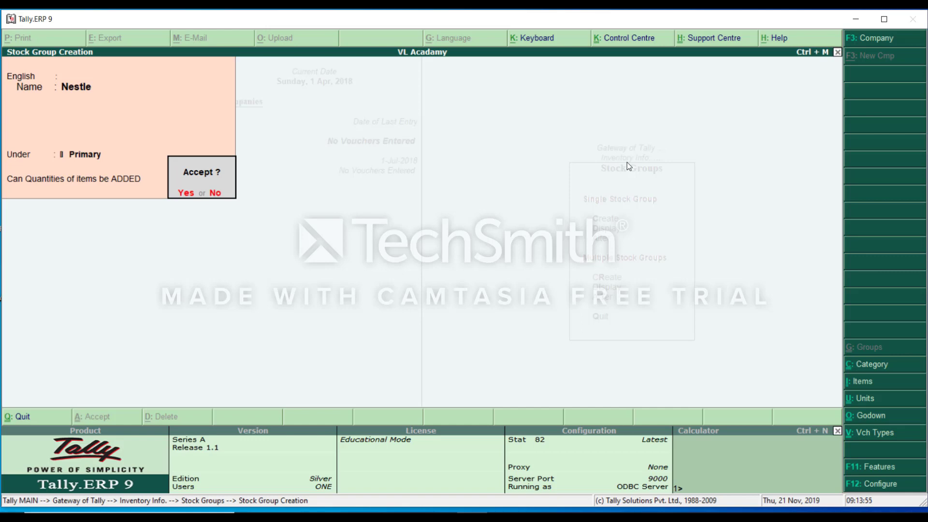
{"action": "key", "text": "Return"}
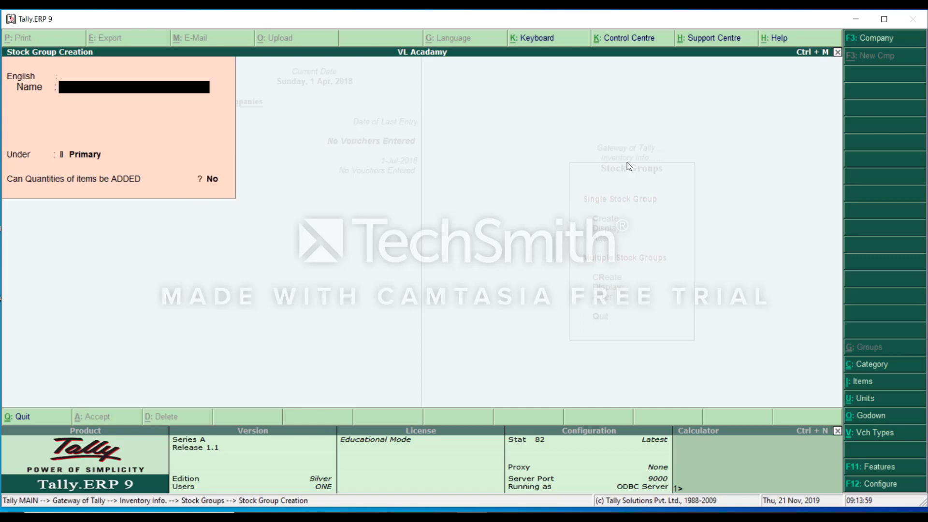
- Leave the blank creation form and start a new single stock group creation
{"action": "key", "text": "Escape"}
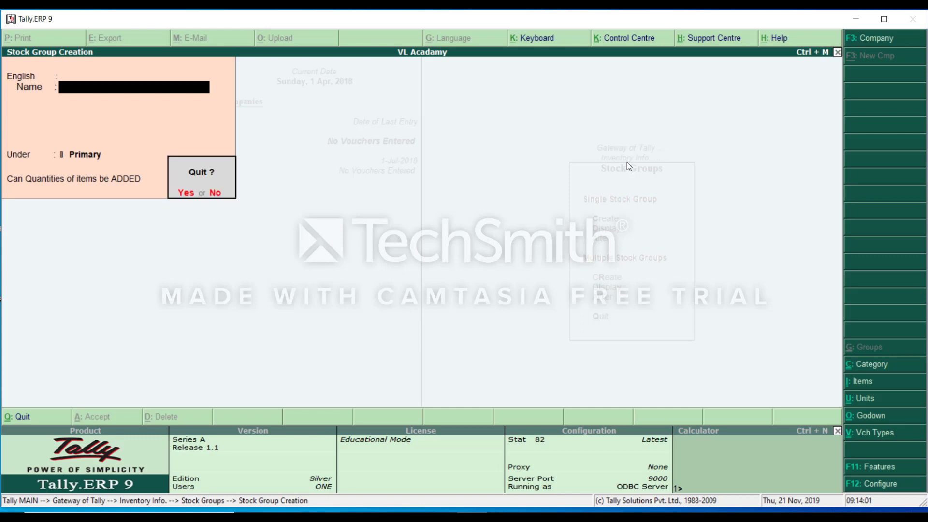
{"action": "key", "text": "Return"}
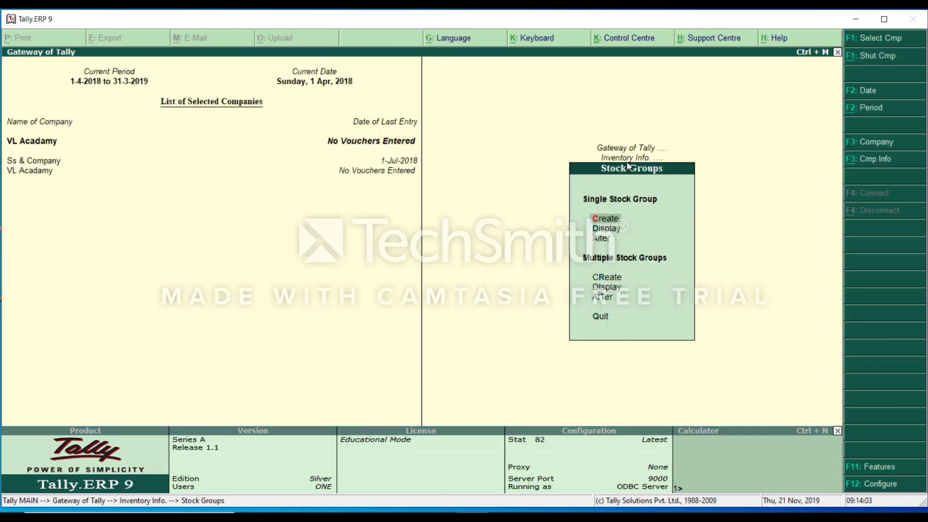
{"action": "key", "text": "Down"}
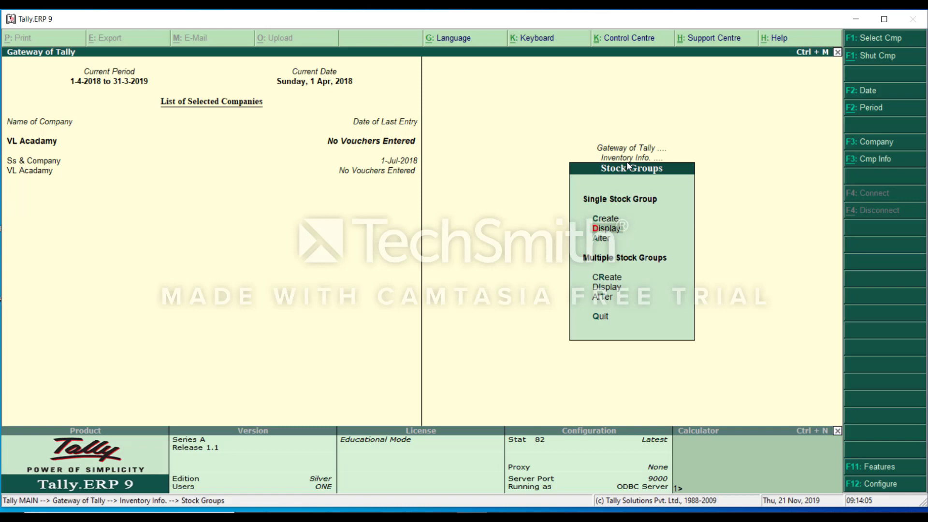
{"action": "key", "text": "Down"}
{"action": "key", "text": "Up"}
{"action": "key", "text": "Up"}
{"action": "key", "text": "Return"}
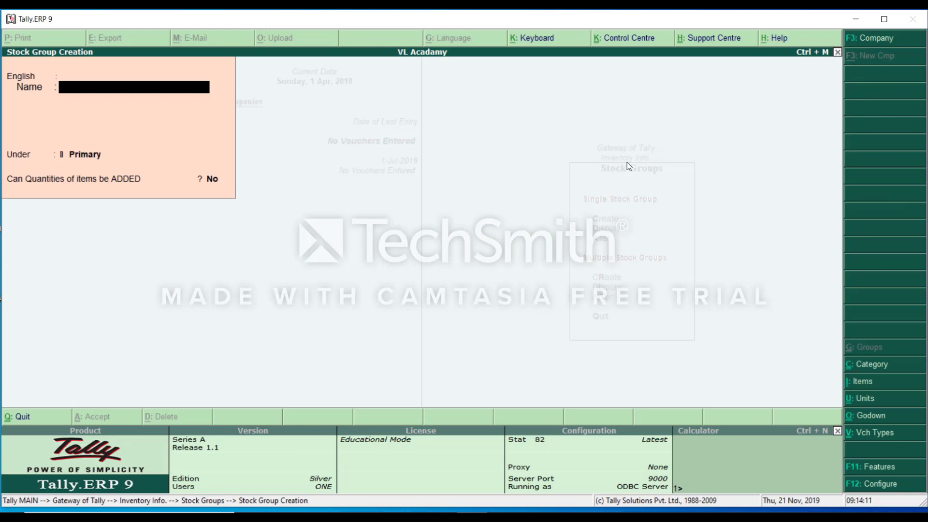
- Create 'Himalayas' under Primary with quantities added set to Yes, save it, and close the form
{"action": "type", "text": "Hi"}
{"action": "type", "text": "m"}
{"action": "type", "text": "alay"}
{"action": "type", "text": "as"}
{"action": "key", "text": "Return"}
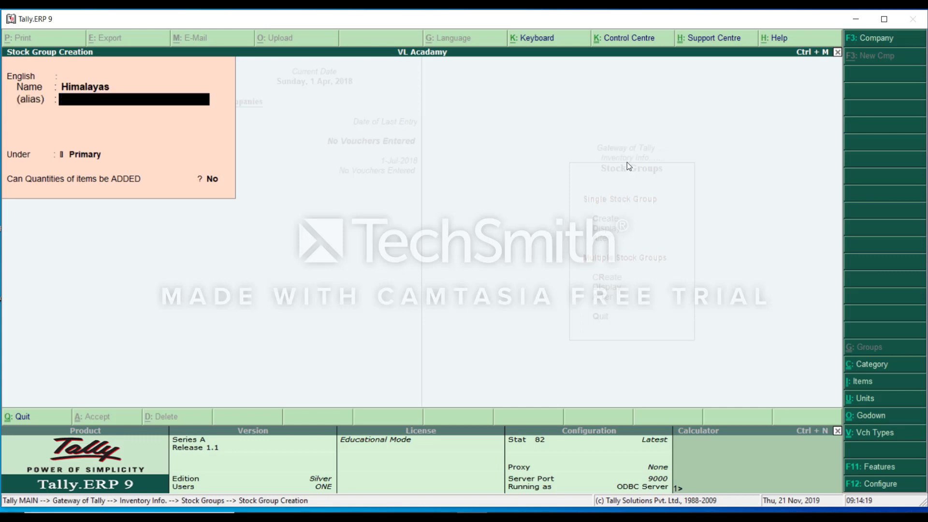
{"action": "key", "text": "Return"}
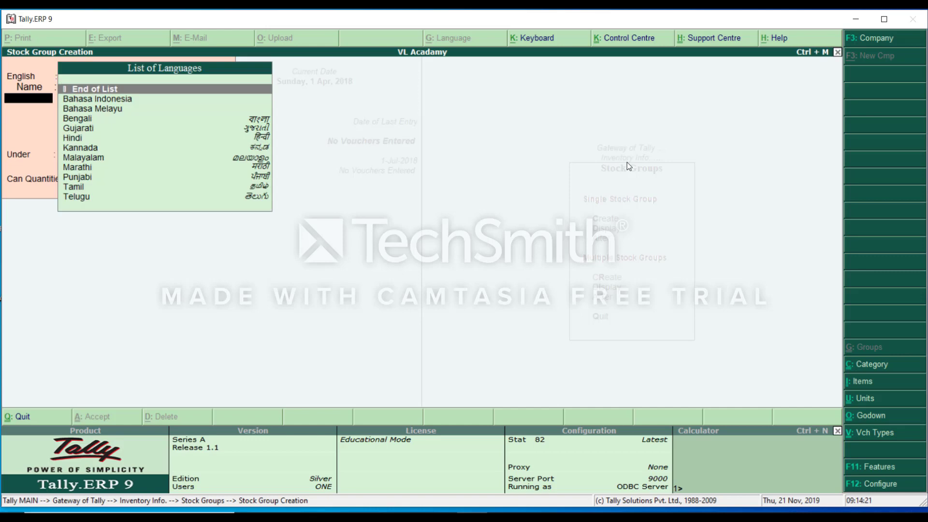
{"action": "key", "text": "Return"}
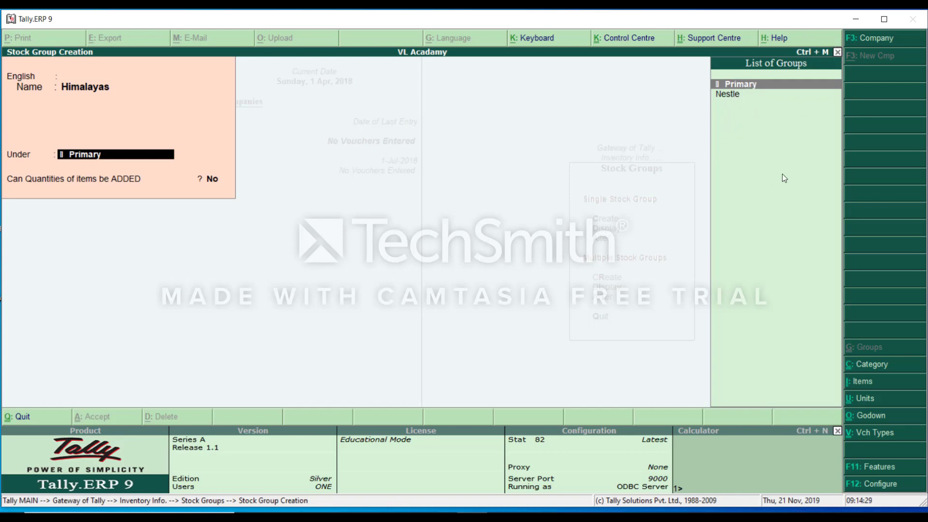
{"action": "key", "text": "Return"}
{"action": "type", "text": "y"}
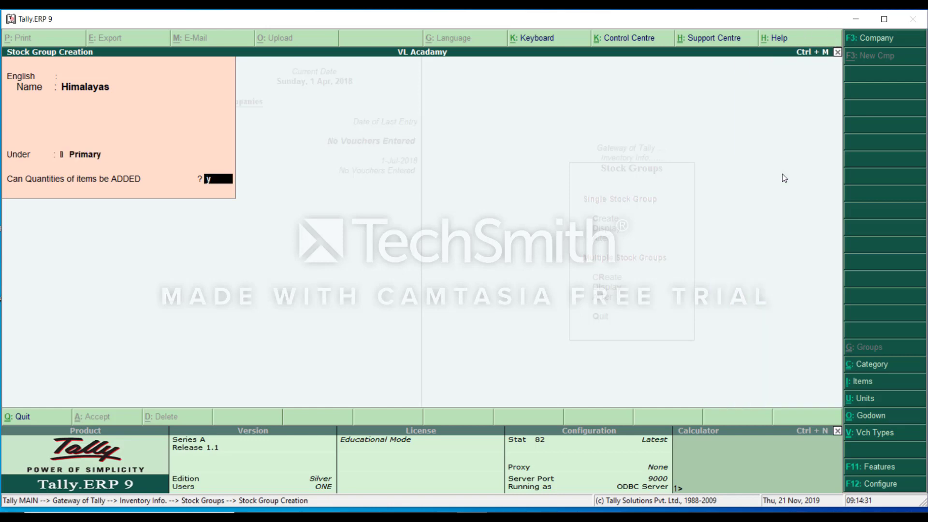
{"action": "key", "text": "Return"}
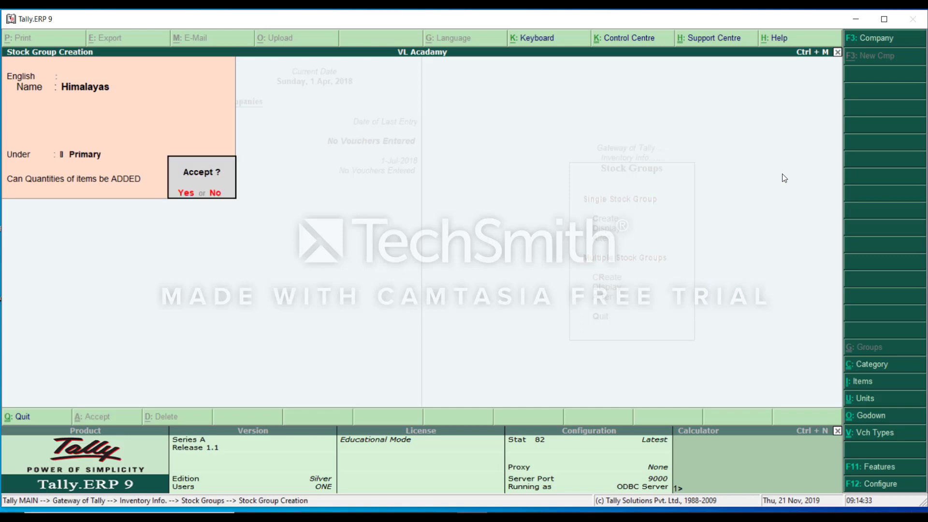
{"action": "key", "text": "y"}
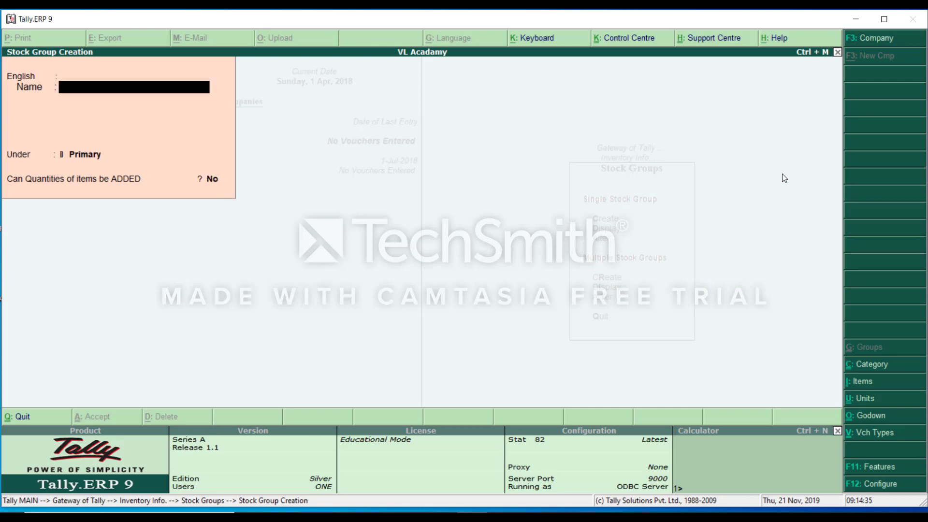
{"action": "key", "text": "Escape"}
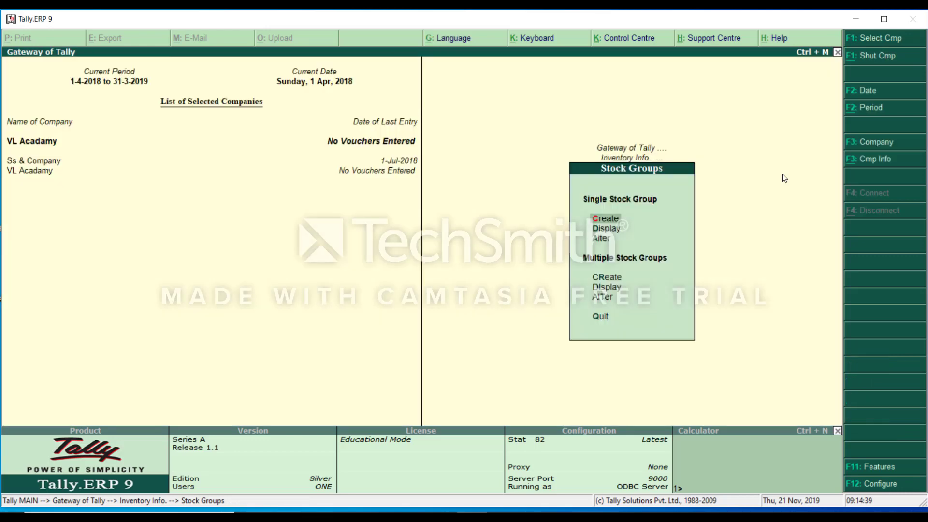
{"action": "key", "text": "Down"}
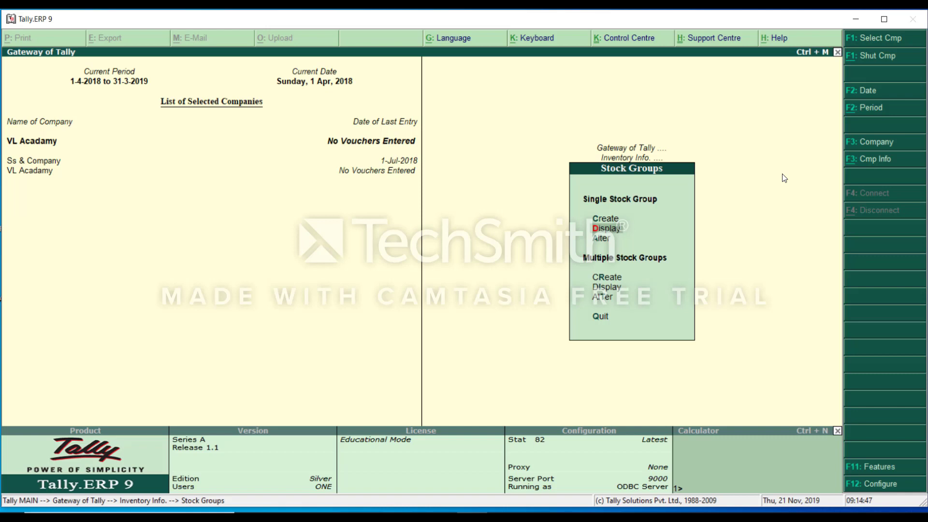
{"action": "key", "text": "Return"}
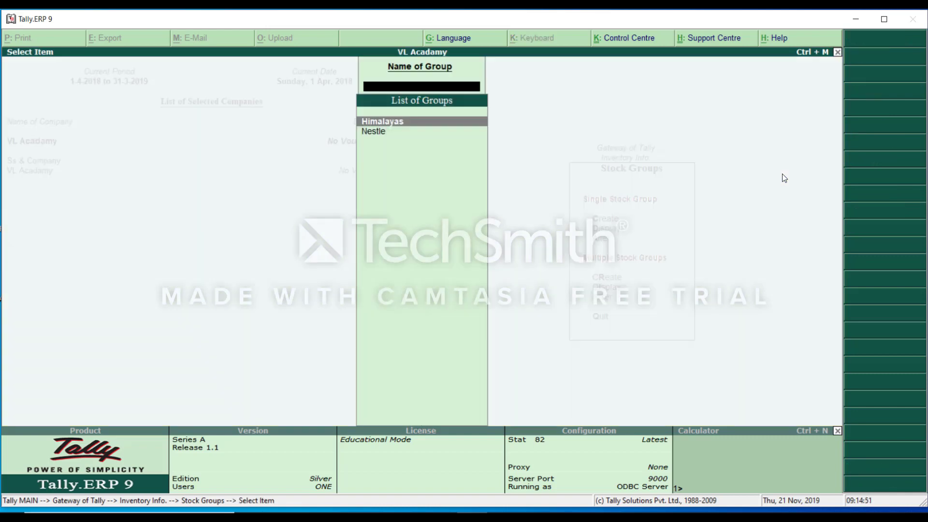
{"action": "key", "text": "Return"}
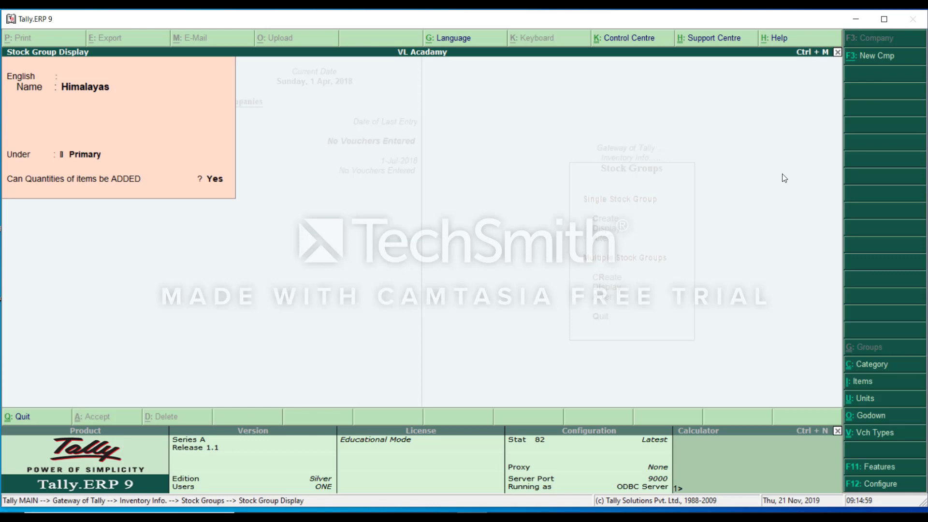
{"action": "key", "text": "Escape"}
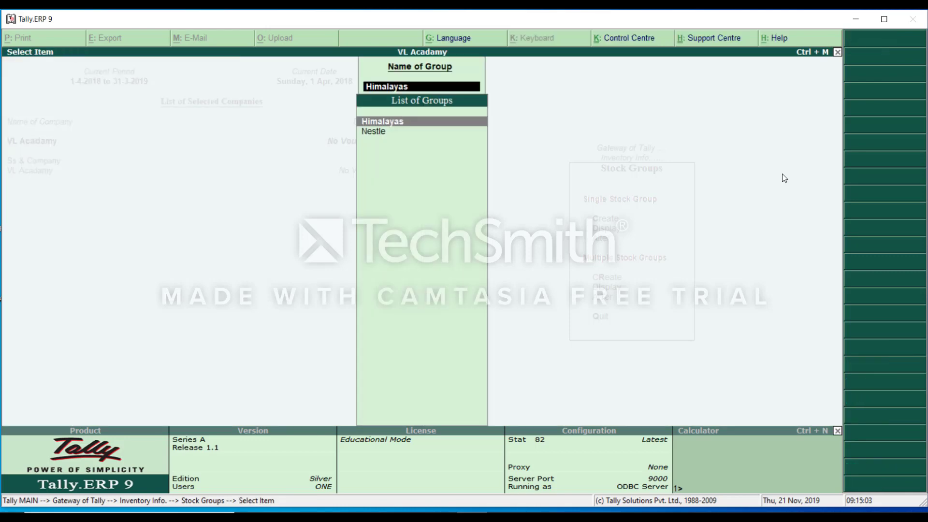
{"action": "key", "text": "Escape"}
{"action": "key", "text": "Escape"}
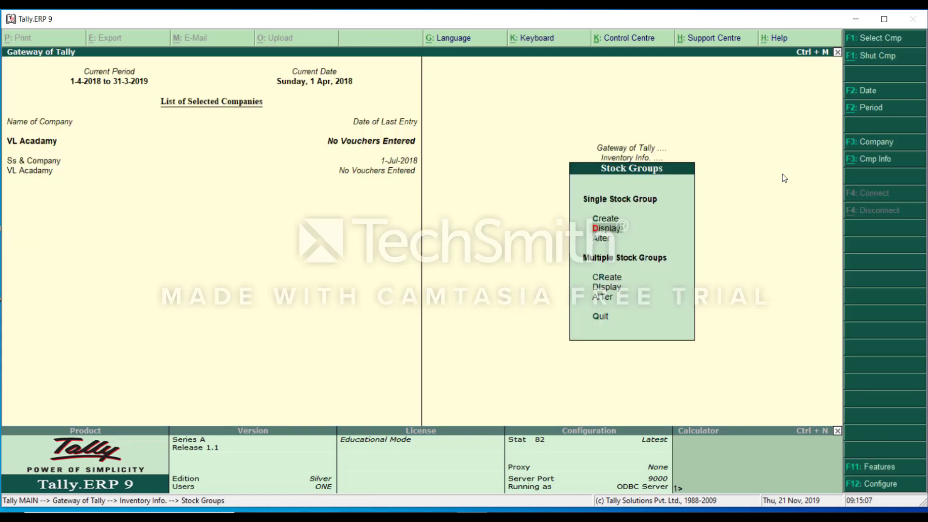
- Alter the Himalayas stock group, setting 'Can Quantities of items be ADDED' to No, and save
{"action": "key", "text": "Down"}
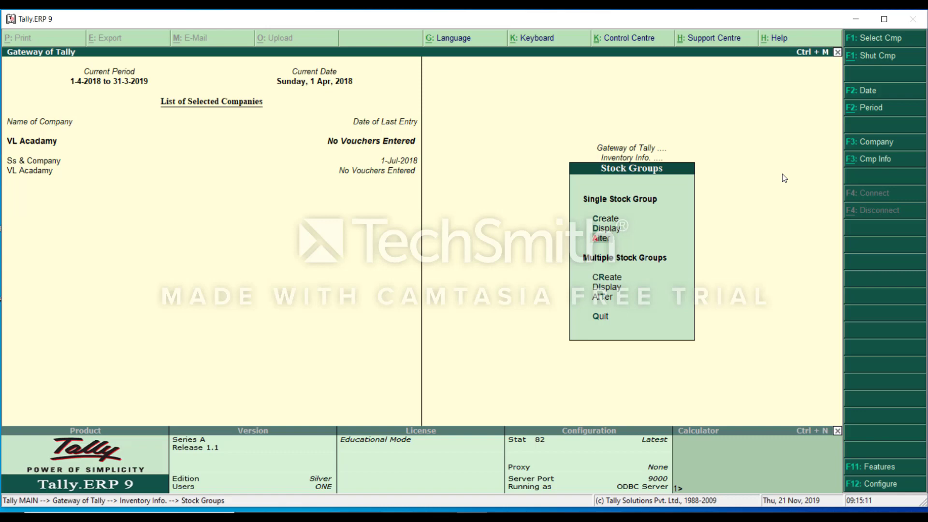
{"action": "key", "text": "Return"}
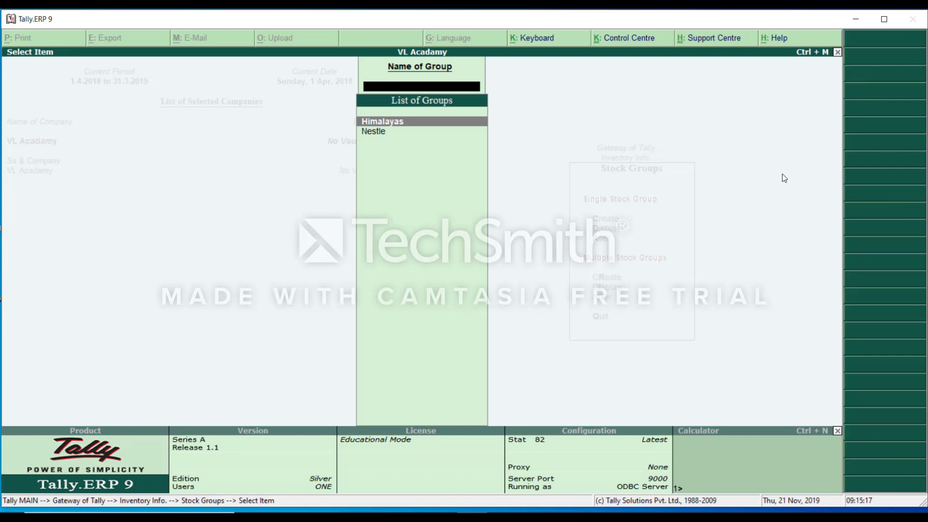
{"action": "key", "text": "Return"}
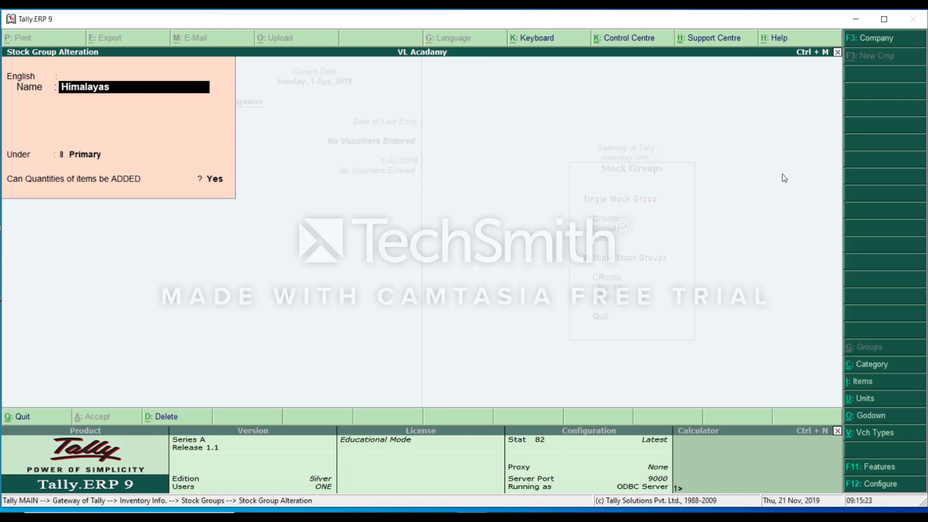
{"action": "key", "text": "Return"}
{"action": "key", "text": "Return"}
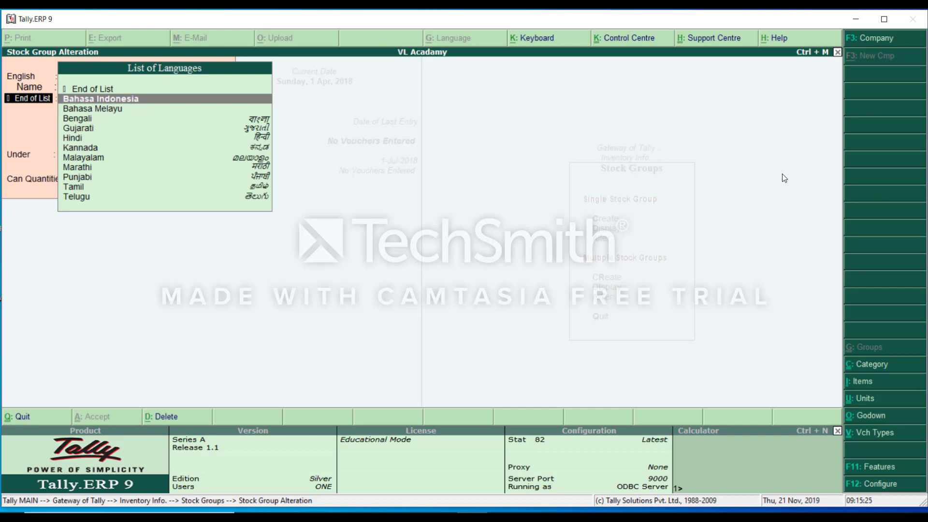
{"action": "key", "text": "Up"}
{"action": "key", "text": "Return"}
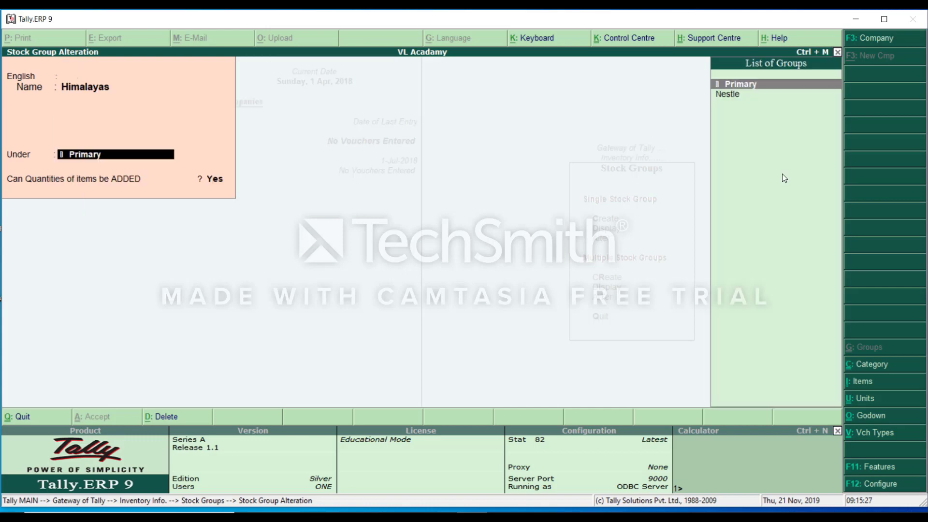
{"action": "key", "text": "Return"}
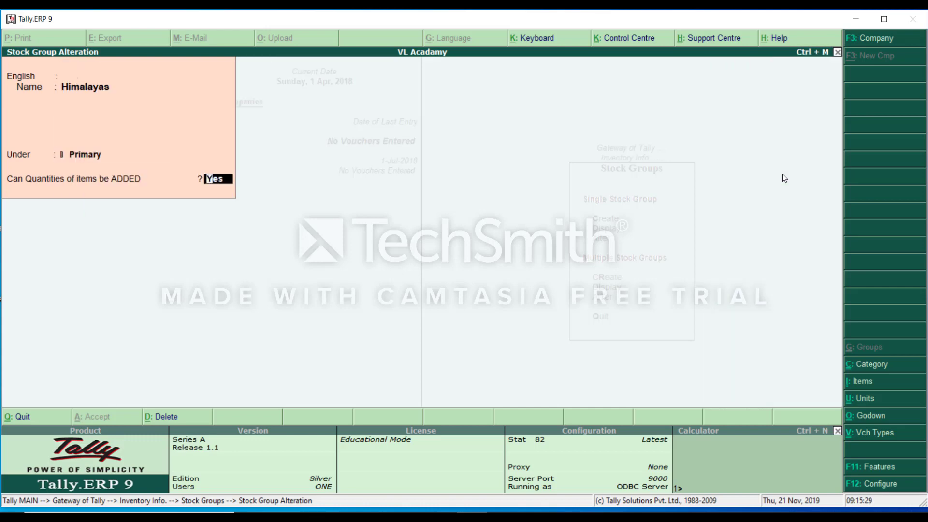
{"action": "type", "text": "n"}
{"action": "key", "text": "Return"}
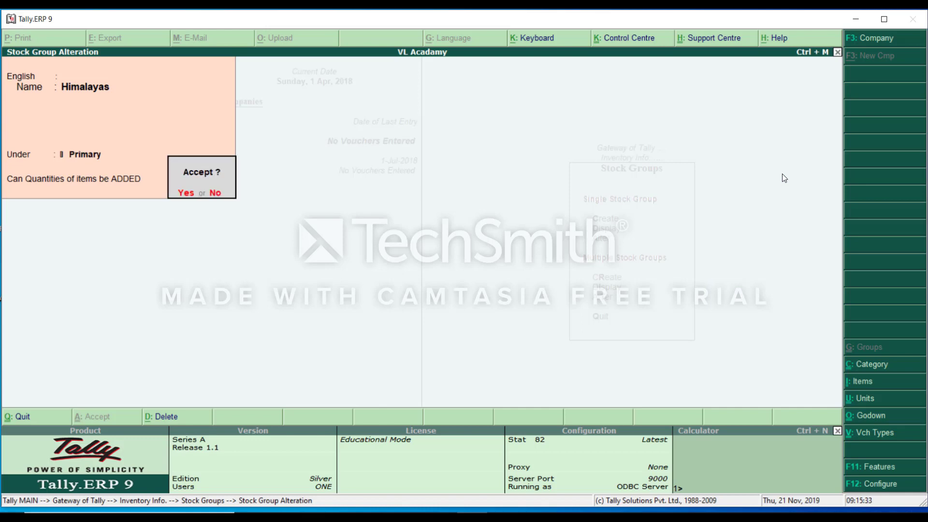
{"action": "key", "text": "Return"}
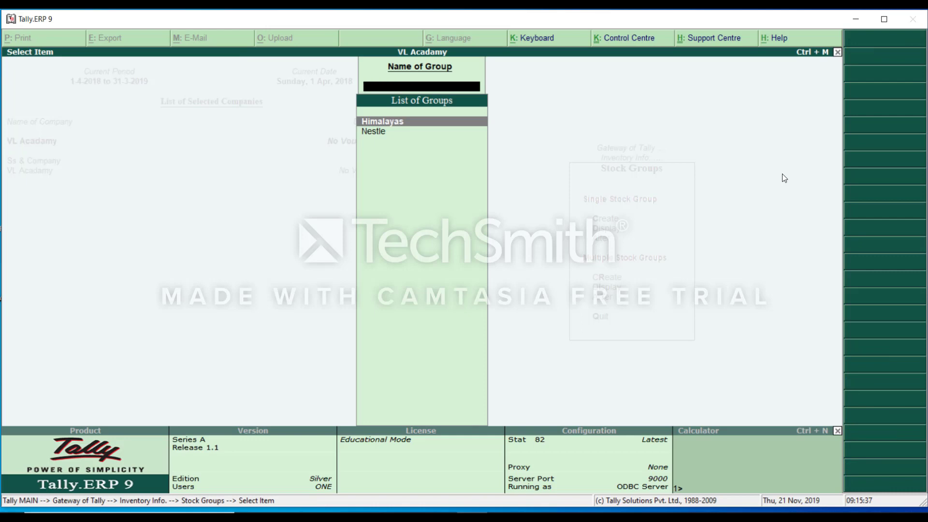
{"action": "key", "text": "Escape"}
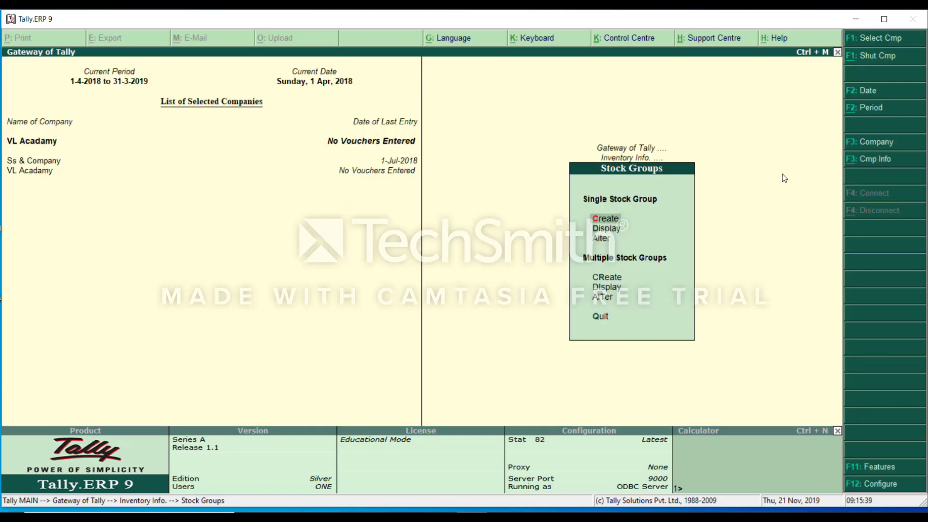
- Display Himalayas to confirm quantities added is No, then return to the Gateway of Tally
{"action": "key", "text": "Down"}
{"action": "key", "text": "Return"}
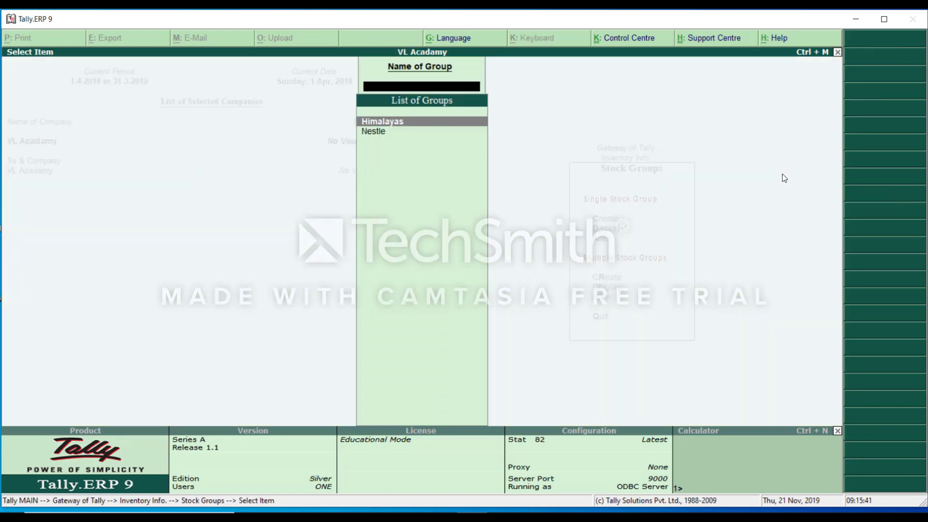
{"action": "key", "text": "Return"}
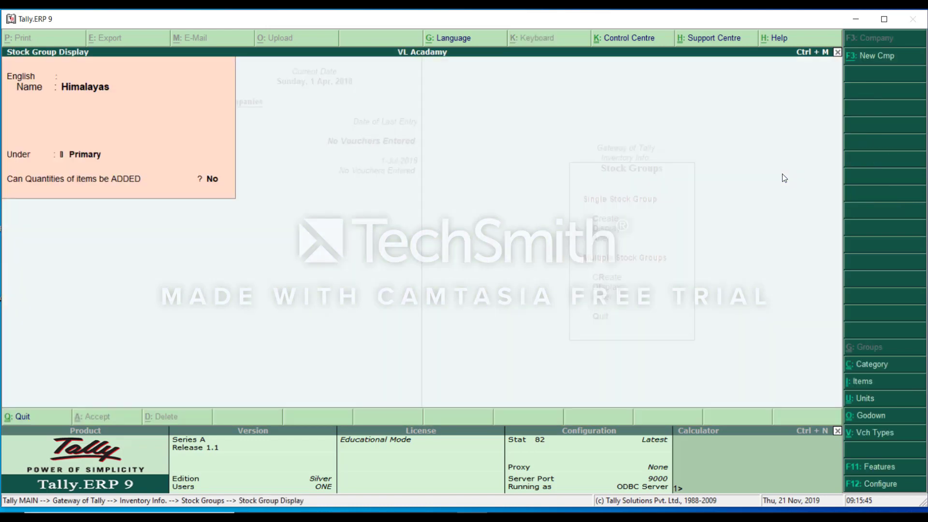
{"action": "key", "text": "Escape"}
{"action": "key", "text": "Escape"}
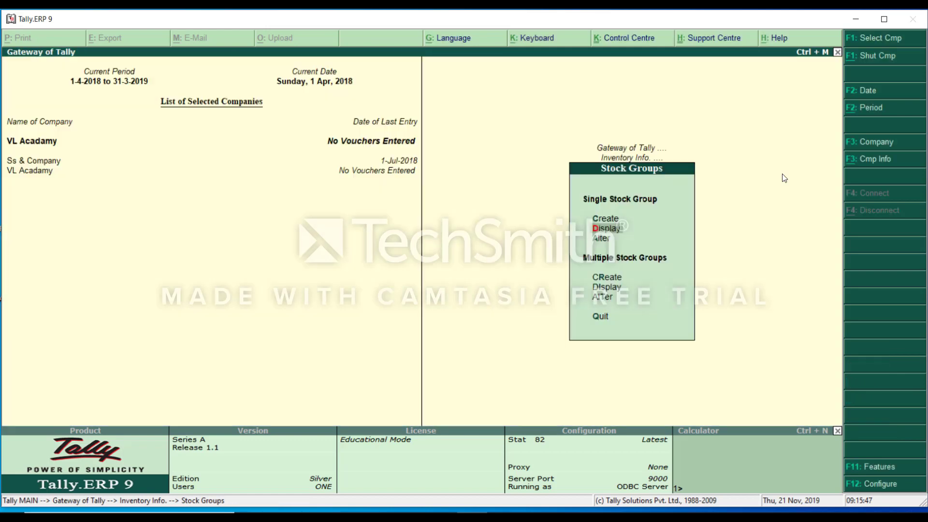
{"action": "key", "text": "Escape"}
{"action": "key", "text": "Escape"}
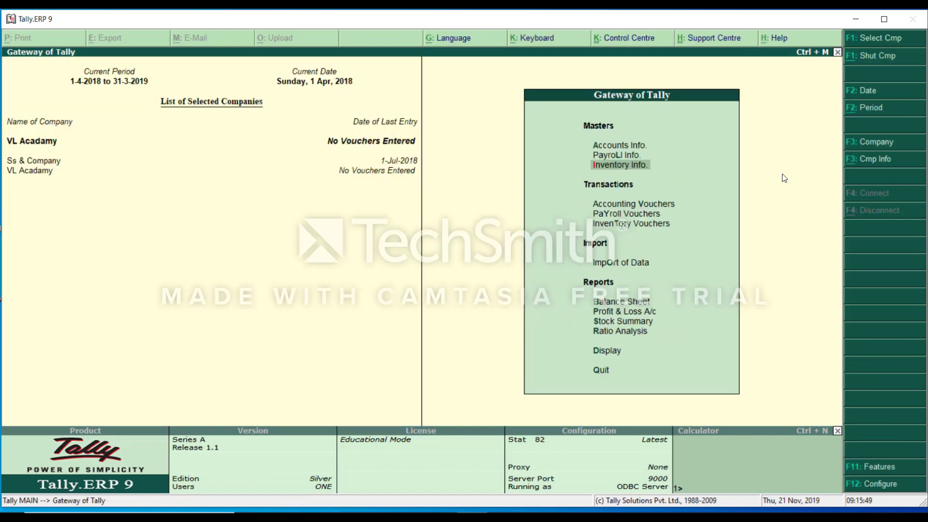
{"action": "left_click", "coordinate": [504, 516]}
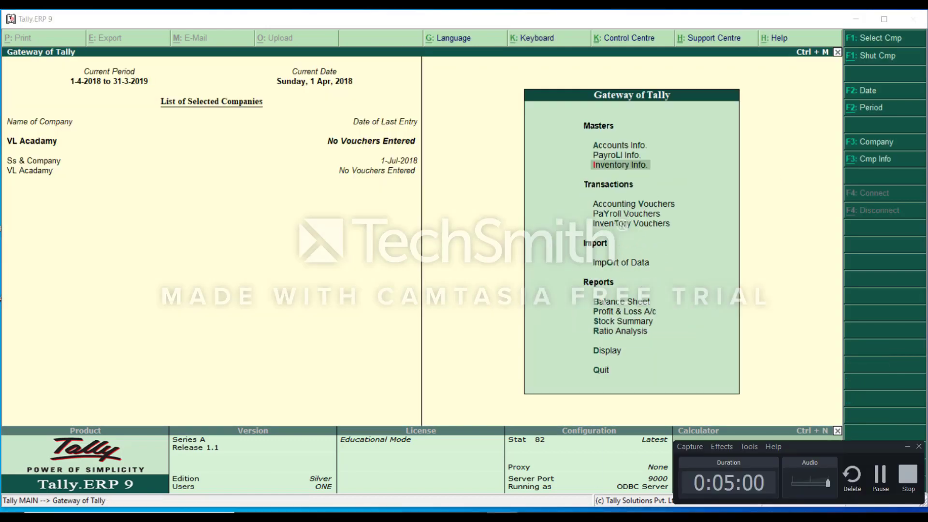